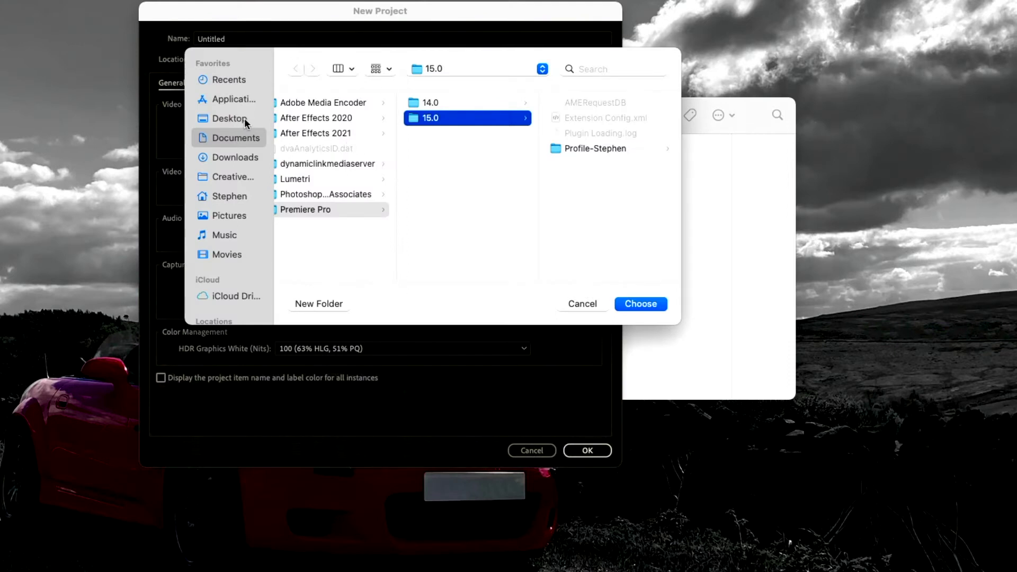
Create a new project named Tutorial, stored in the Tutorial example folder inside Movies, keeping the scratch disks same as project.
click(234, 255)
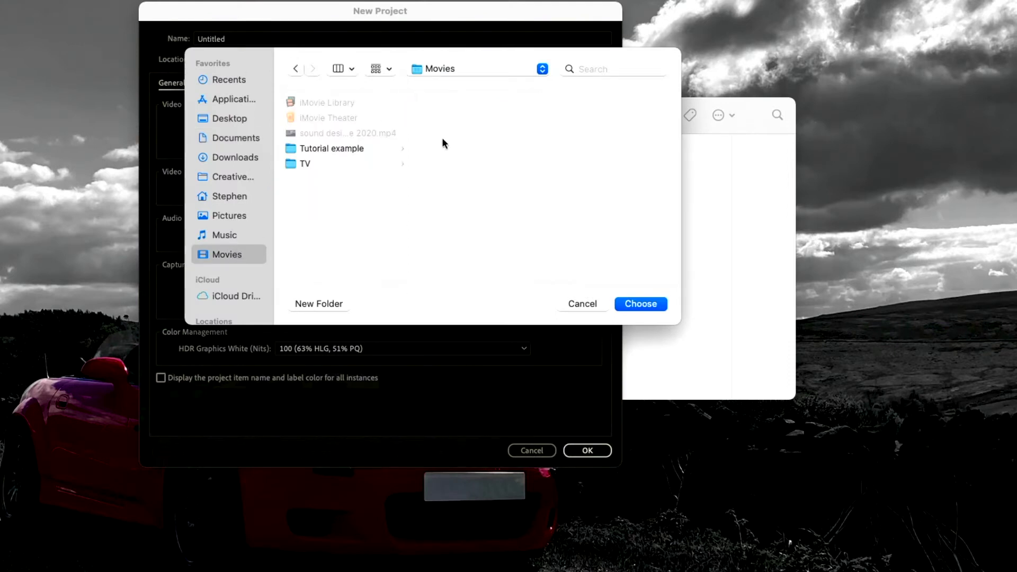
click(320, 150)
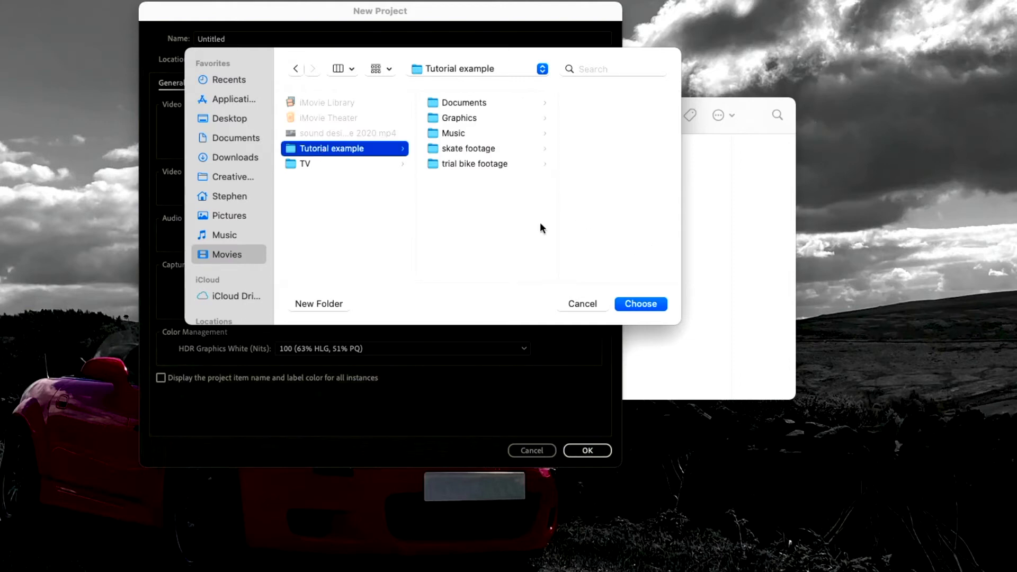
click(640, 304)
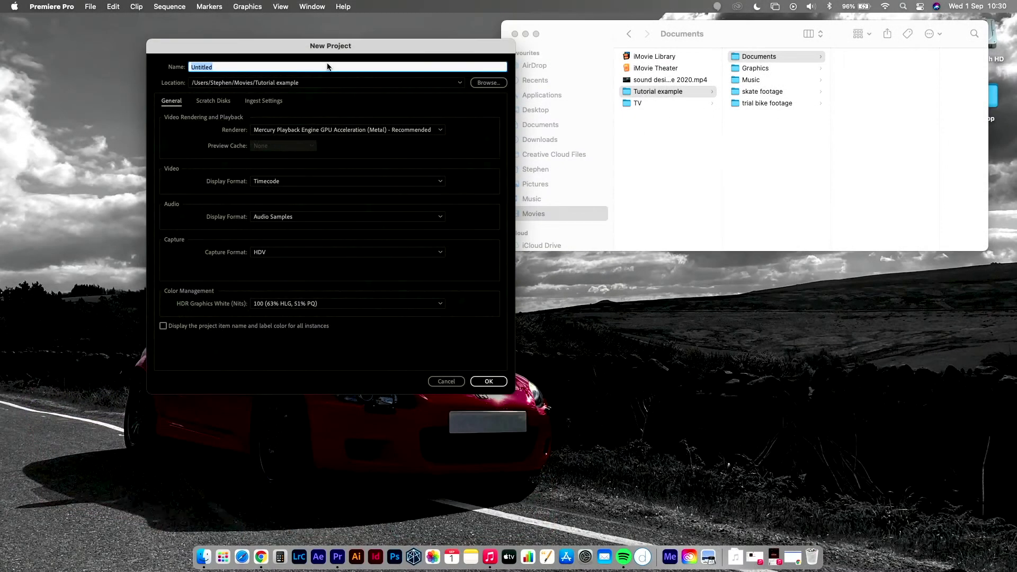
text(Tutorial)
click(221, 103)
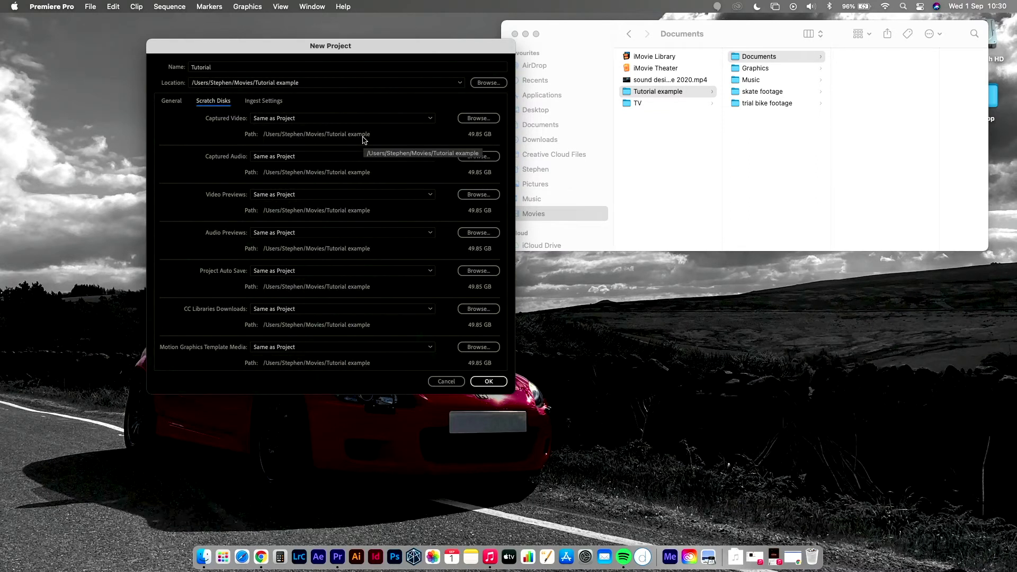
click(489, 383)
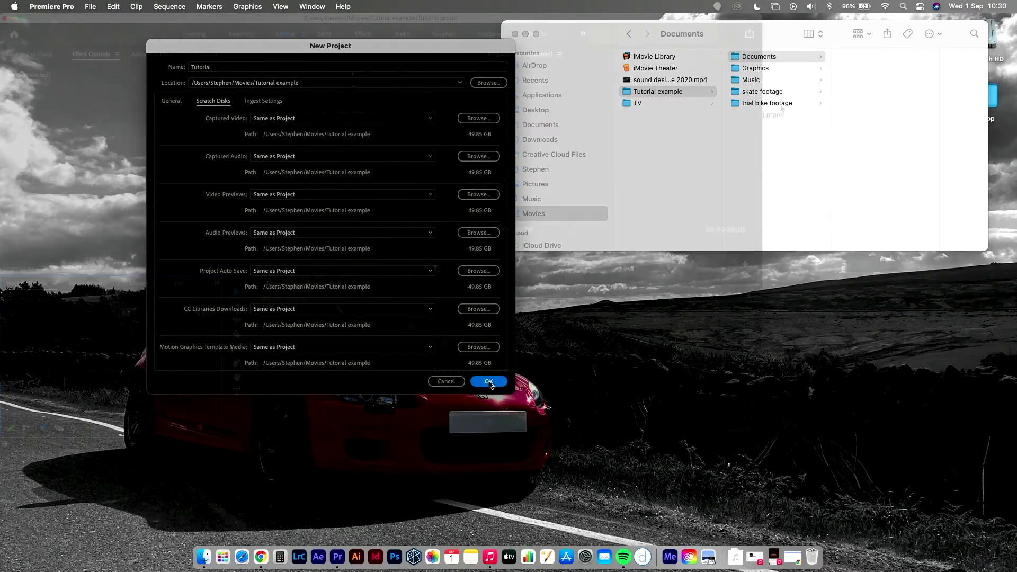
Locate the Tutorial.prproj file inside the Tutorial example folder in Finder.
click(790, 30)
drag(789, 30, 690, 60)
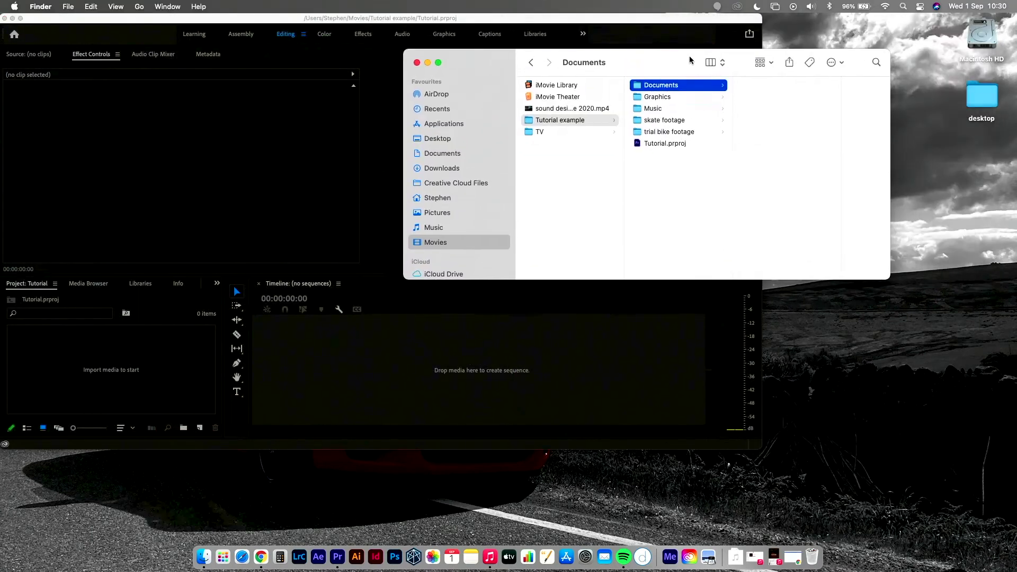
click(655, 145)
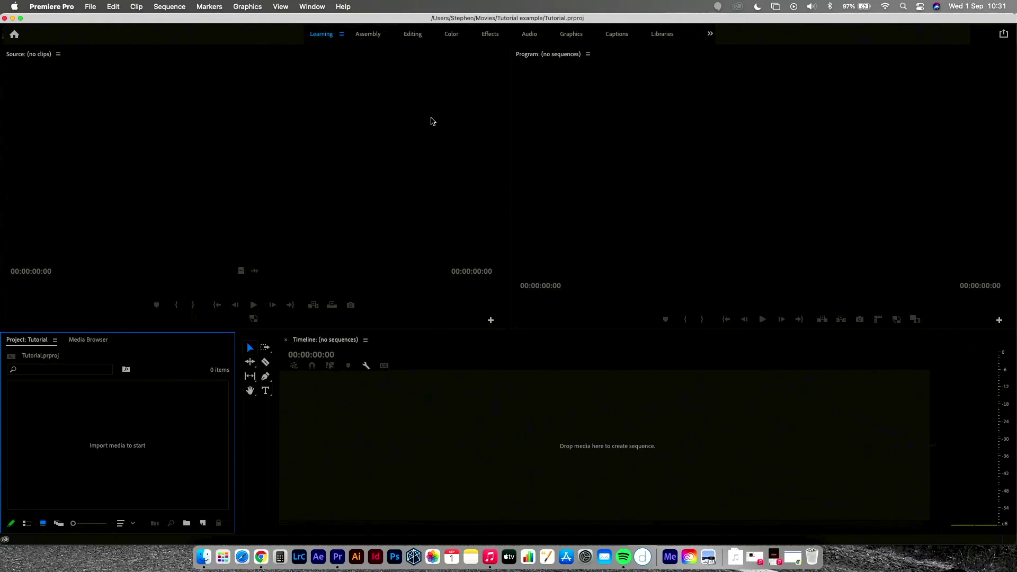
View the Assembly workspace and switch to the Editing workspace.
click(367, 34)
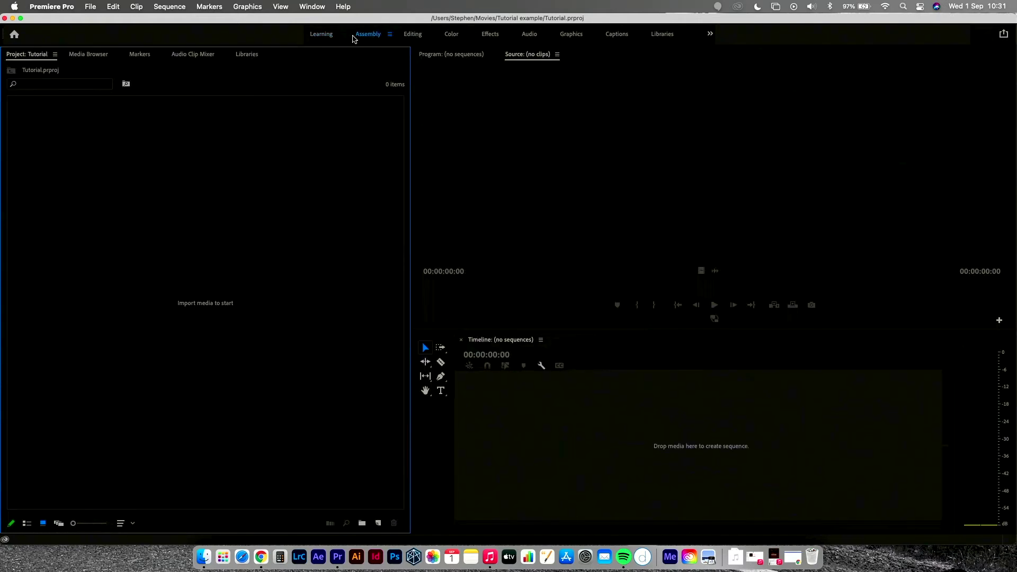
click(414, 36)
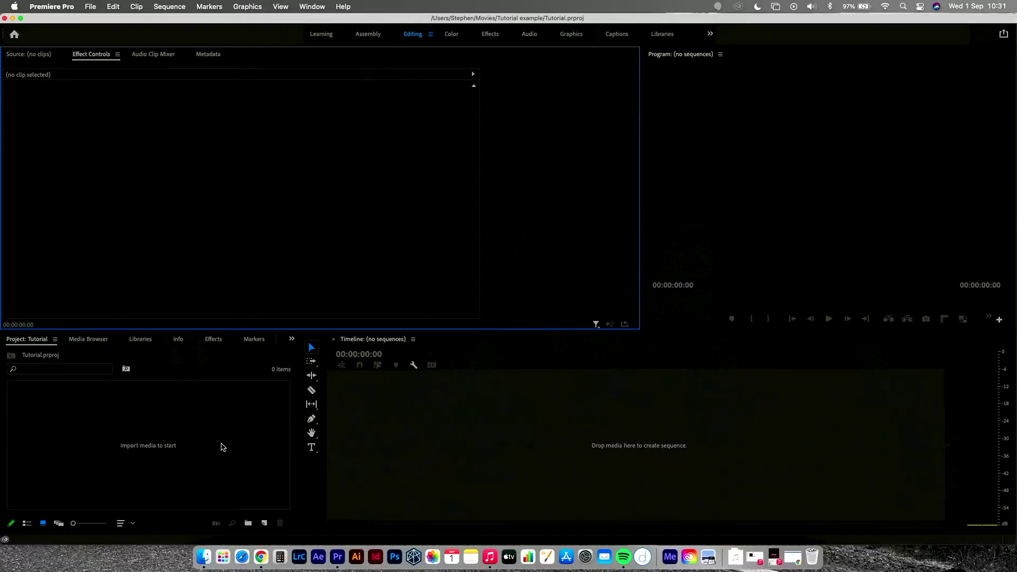
Import the Music, skate footage and trial bike footage folders from Tutorial example into the empty project.
double_click(118, 438)
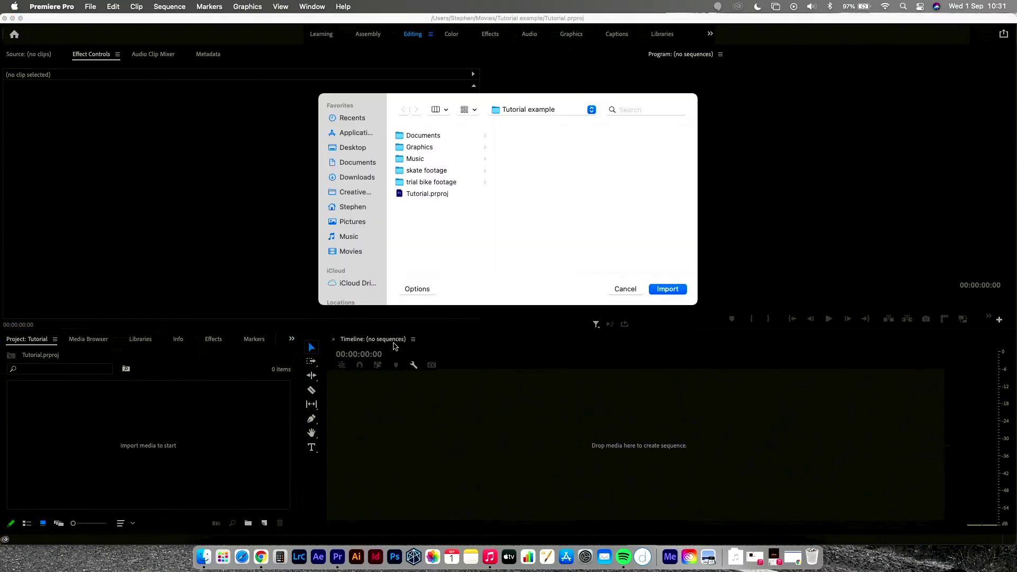
click(428, 183)
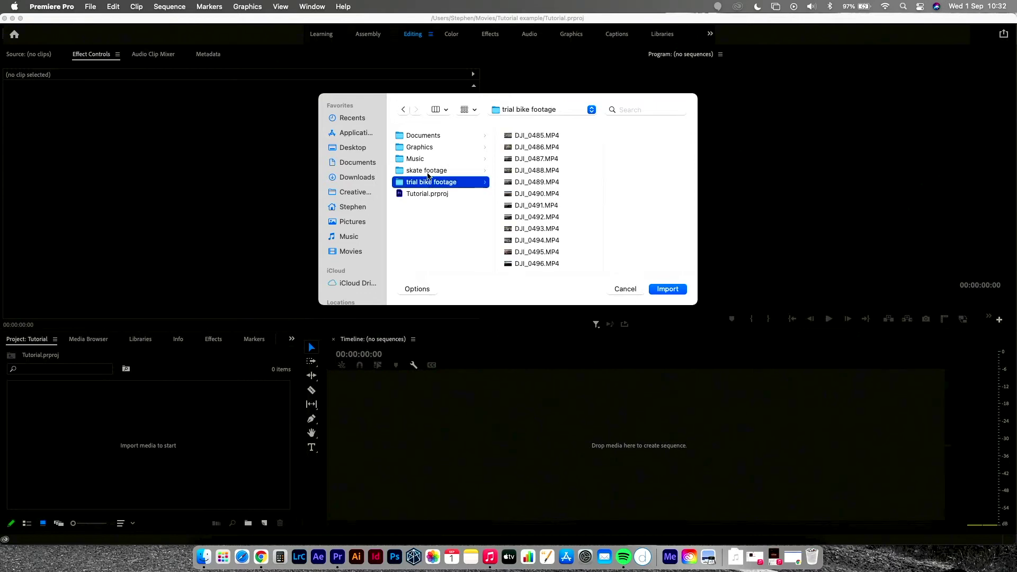
shift+click(423, 170)
shift+click(419, 158)
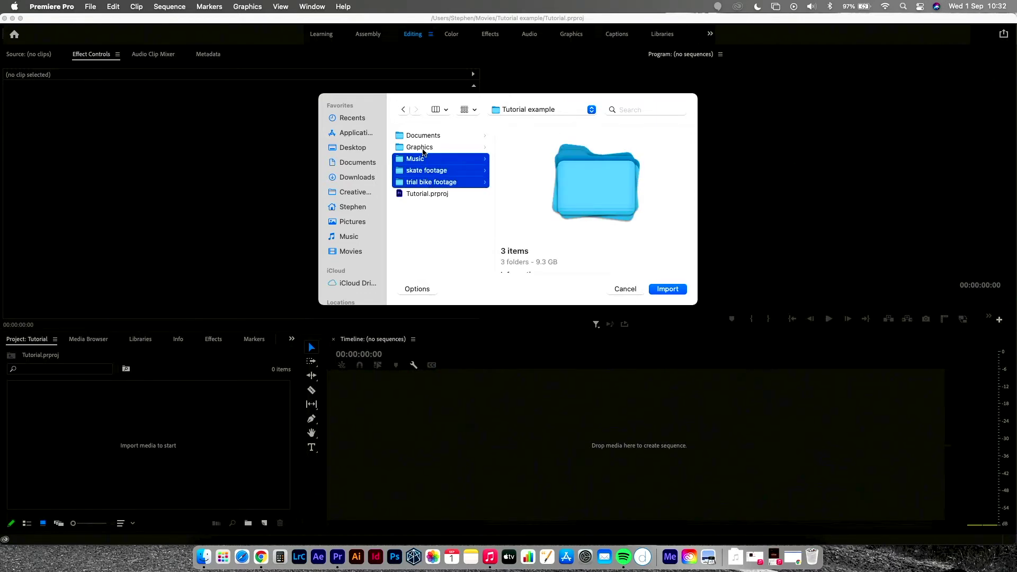
click(666, 288)
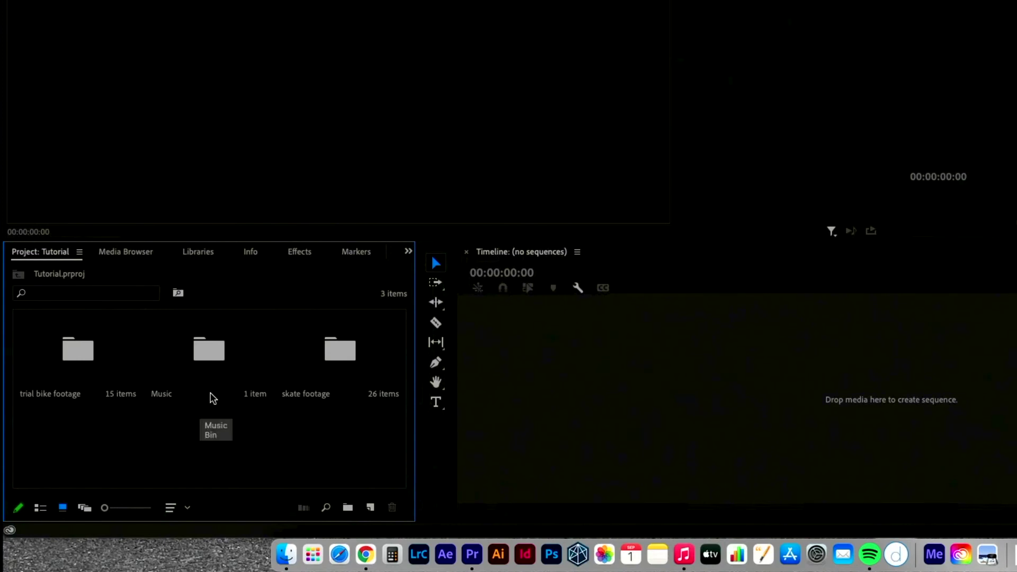
Inspect the contents of the Music and skate footage bins and return to the project's top level.
double_click(221, 348)
click(49, 252)
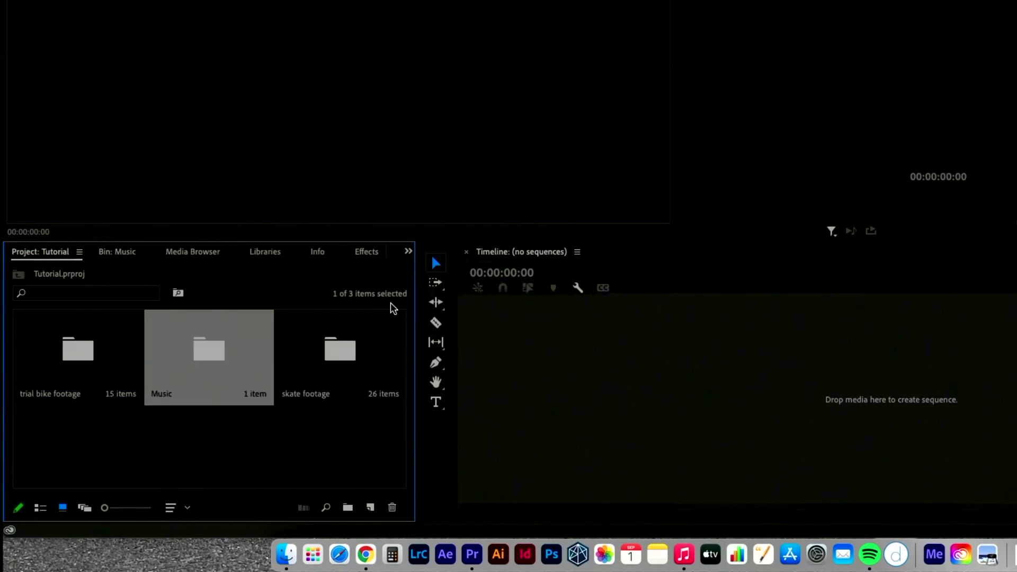
click(342, 342)
double_click(341, 342)
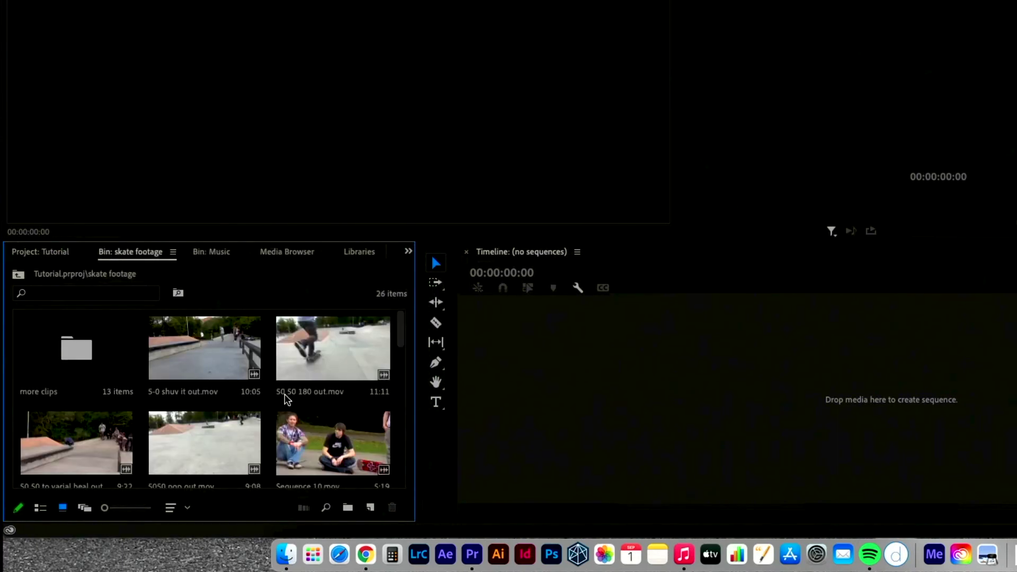
scroll(304, 414, down, 5)
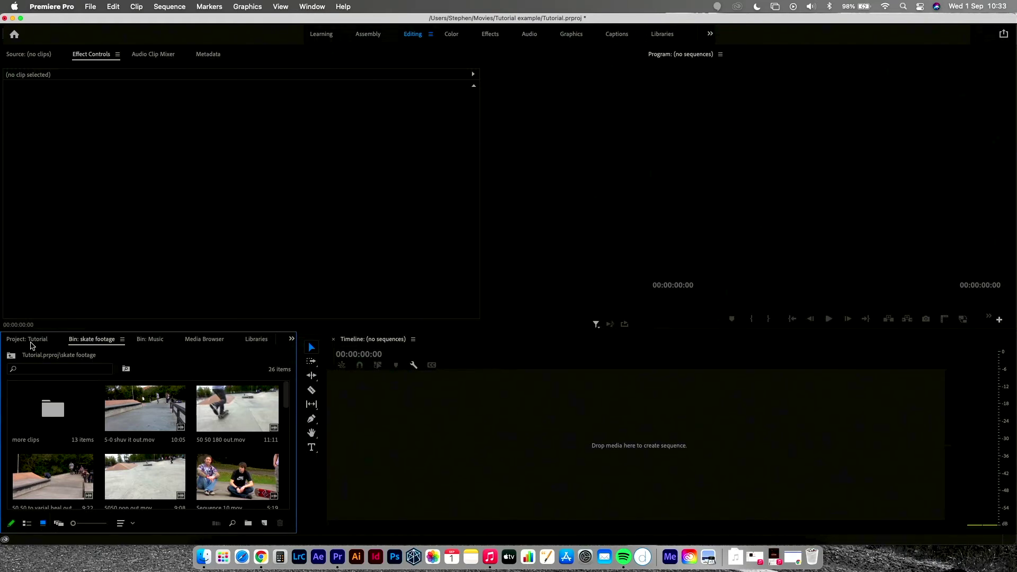
click(31, 342)
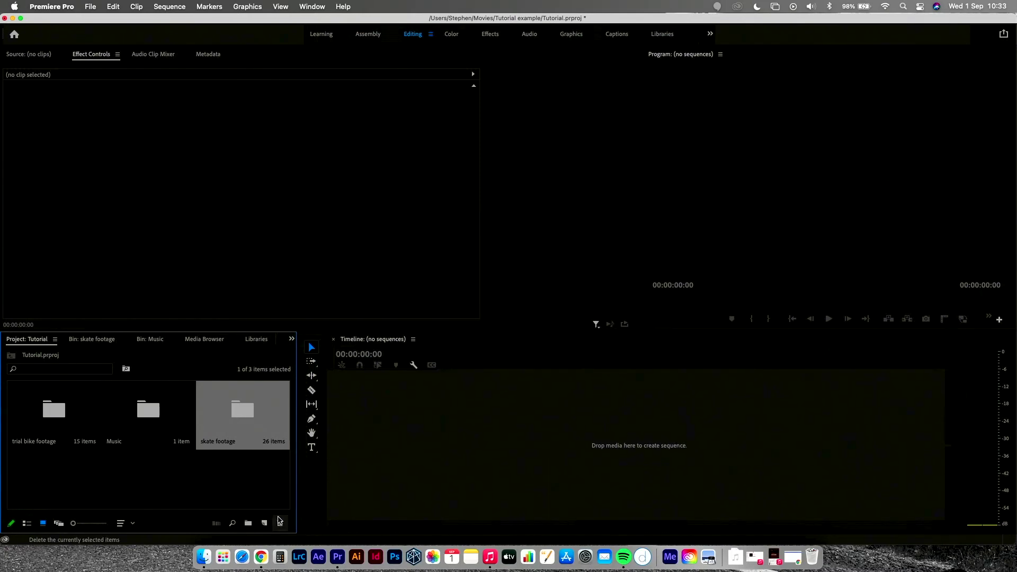
Create a new bin at the project's top level and rename it vfjsgjhfsv.
click(248, 504)
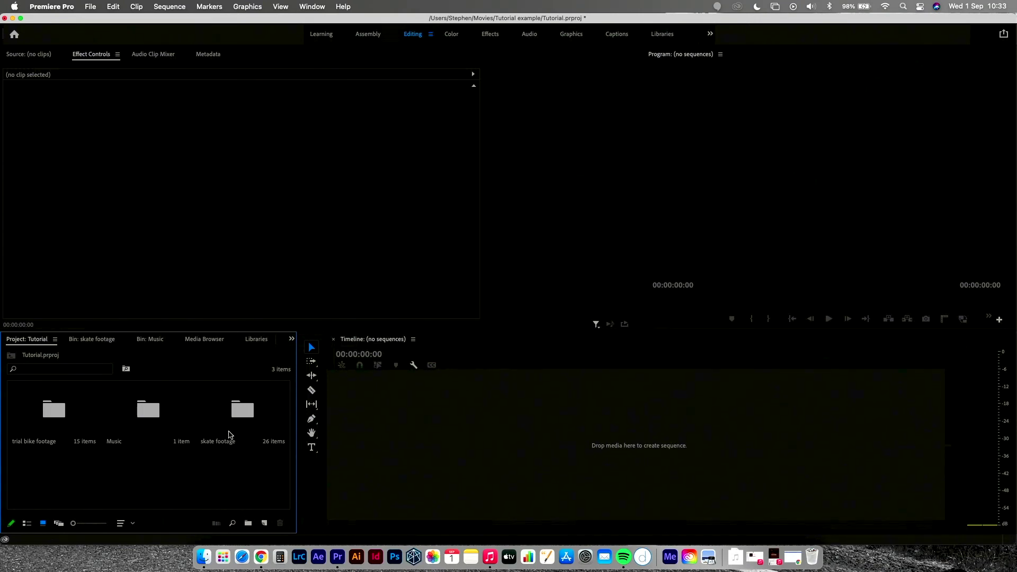
click(248, 523)
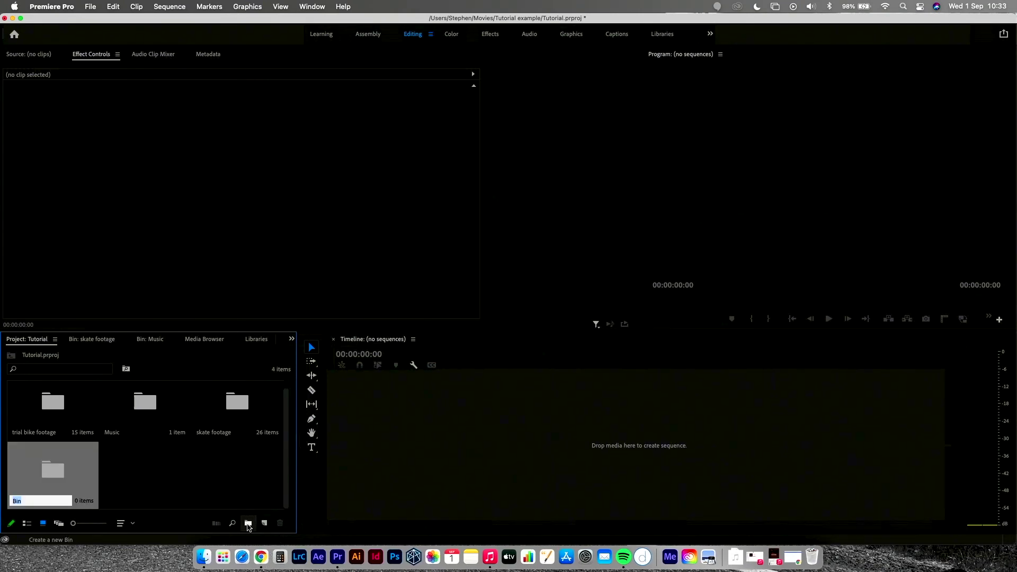
click(178, 470)
click(29, 503)
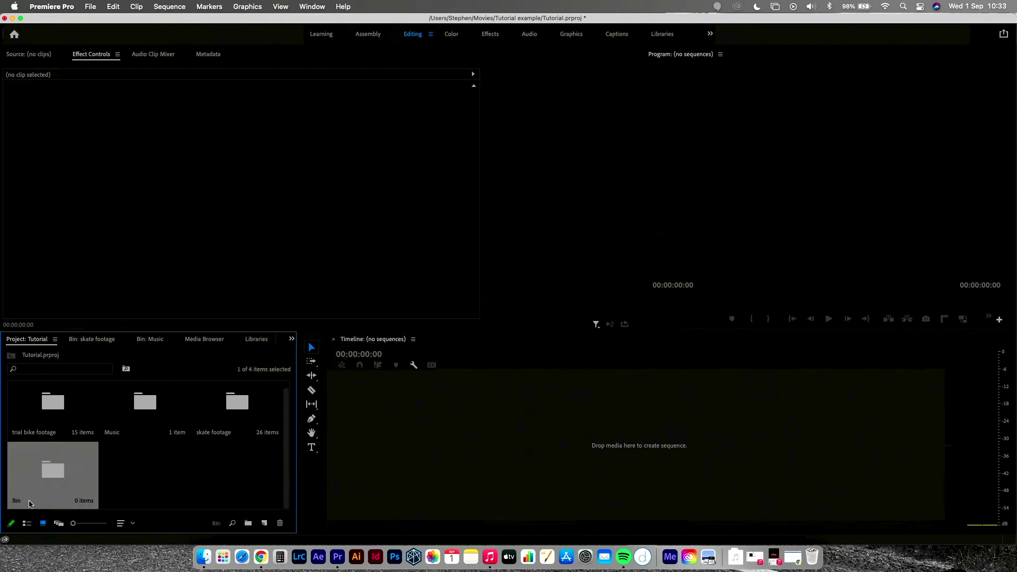
click(26, 501)
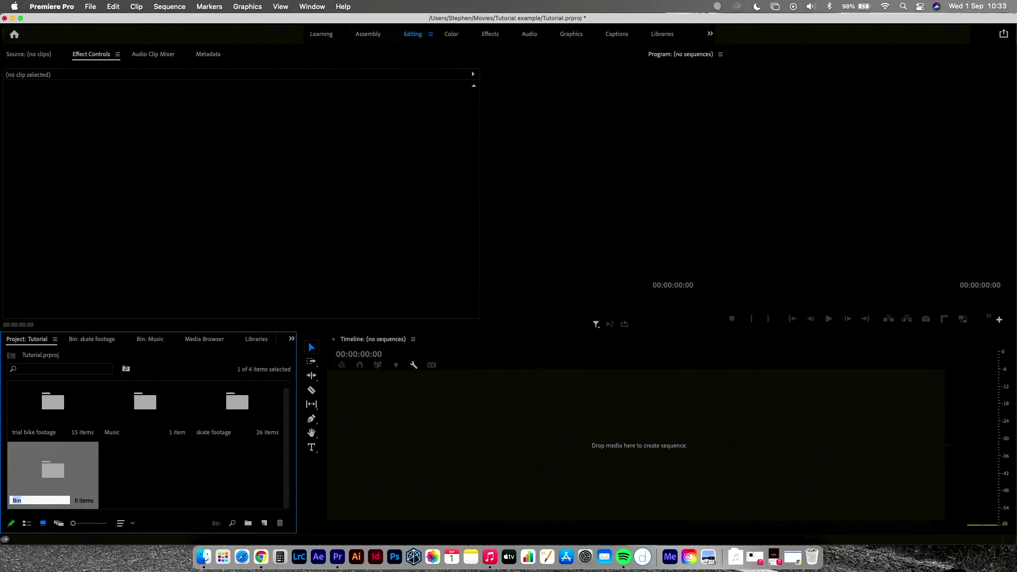
text(vfjsgjhfsv)
click(157, 482)
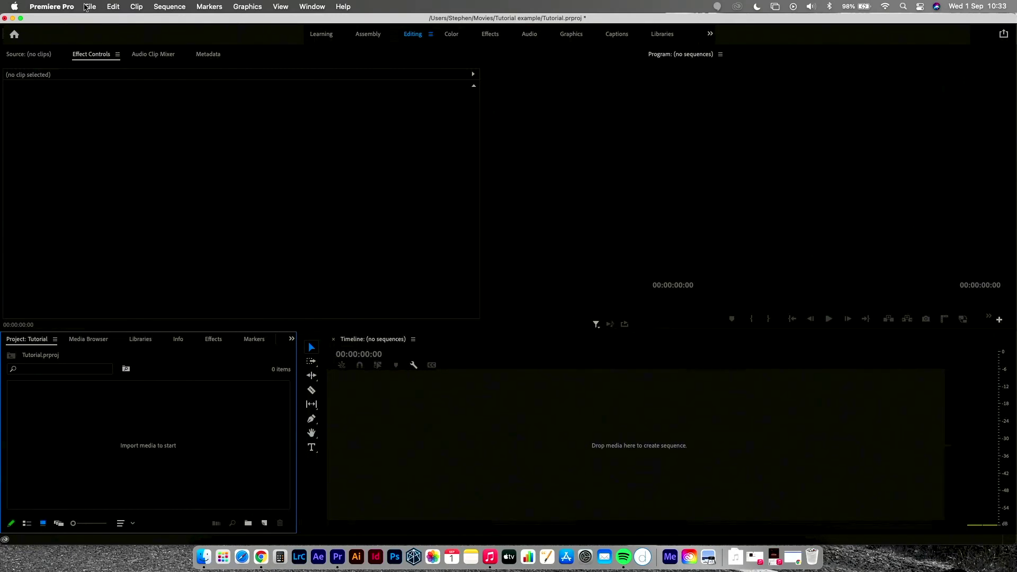
click(87, 6)
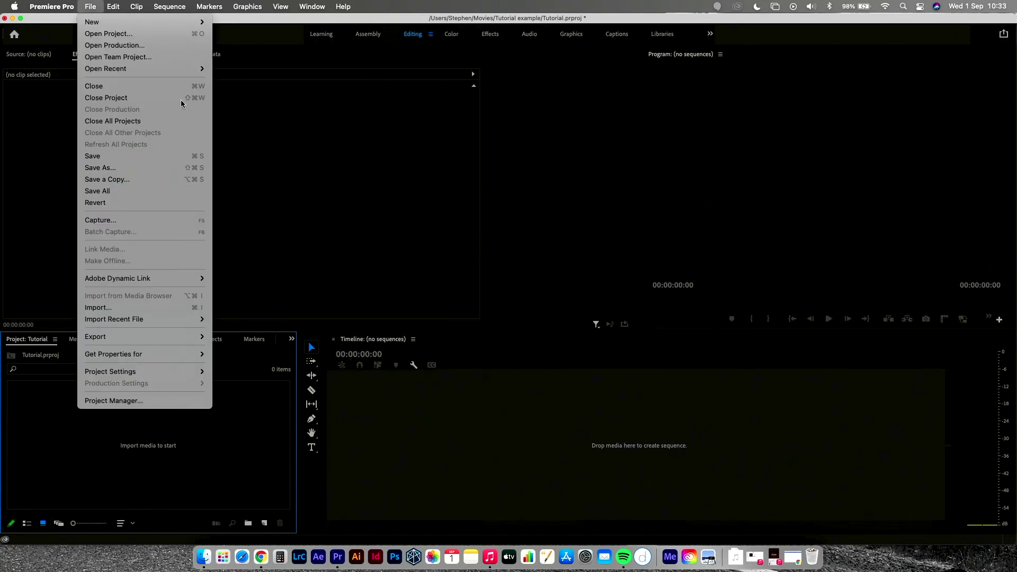
click(169, 307)
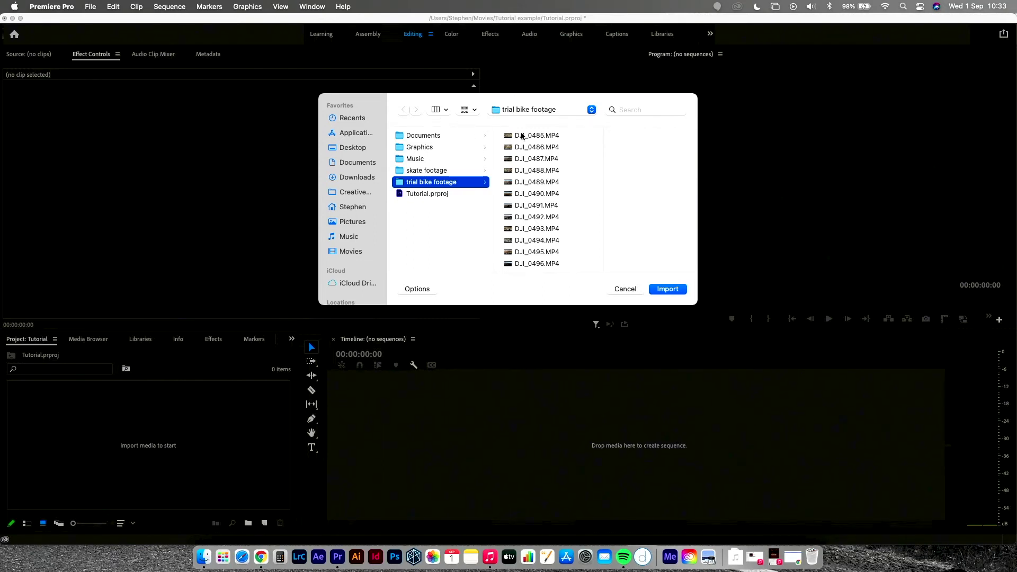
click(351, 237)
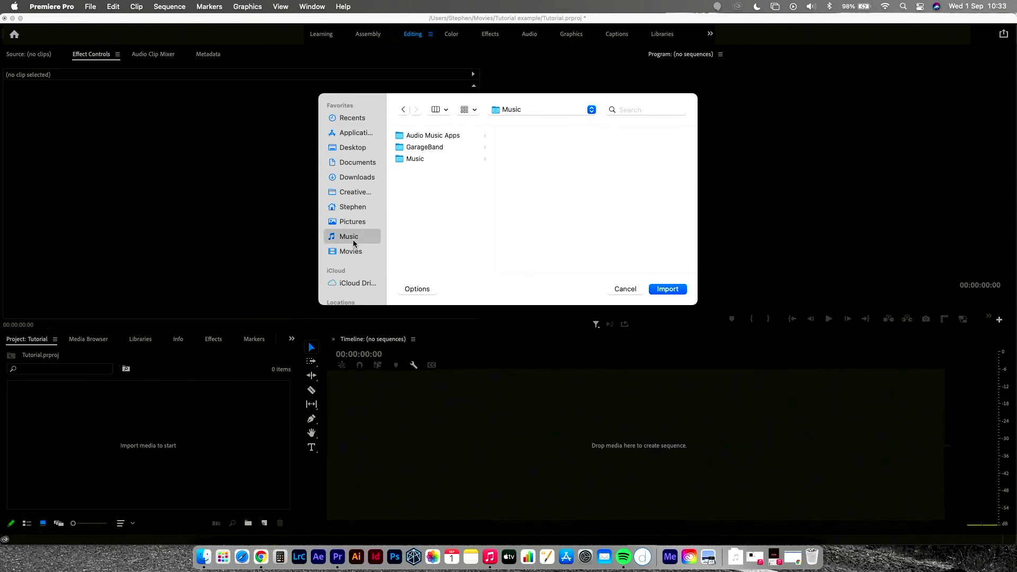
click(351, 251)
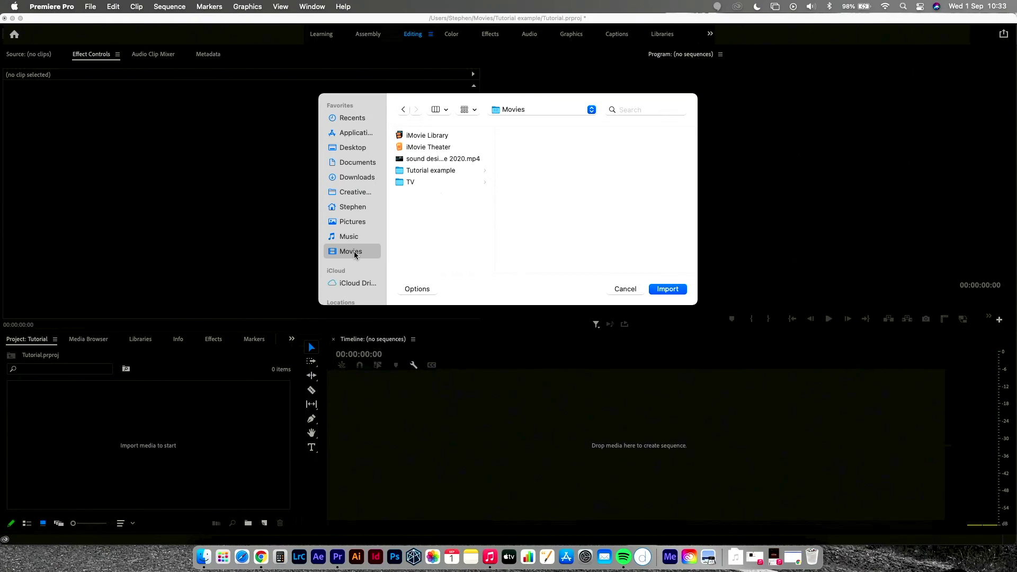
click(427, 170)
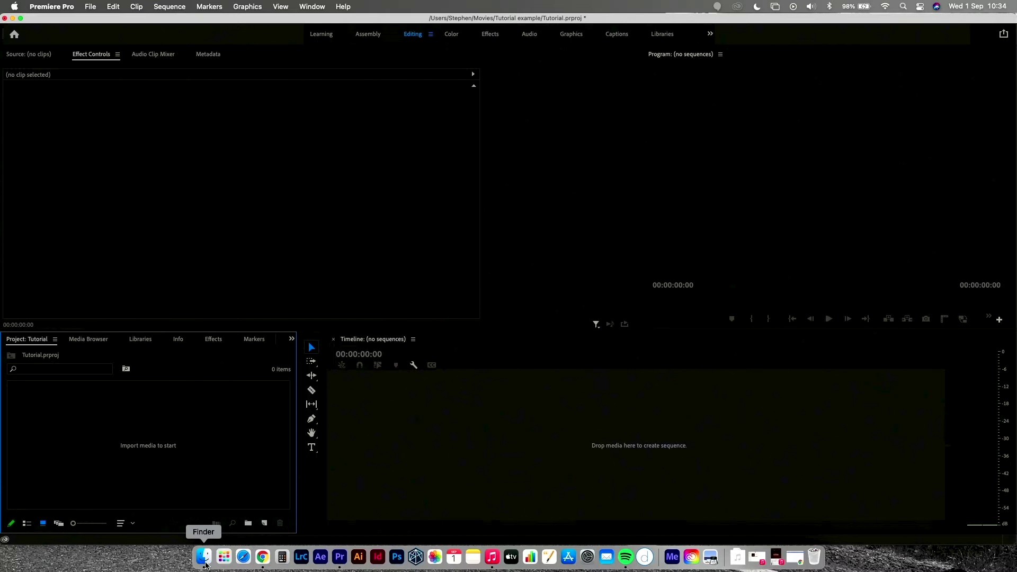
Switch to Finder and bring the Music, skate footage and trial bike footage folders from Tutorial example into the Premiere project.
click(204, 556)
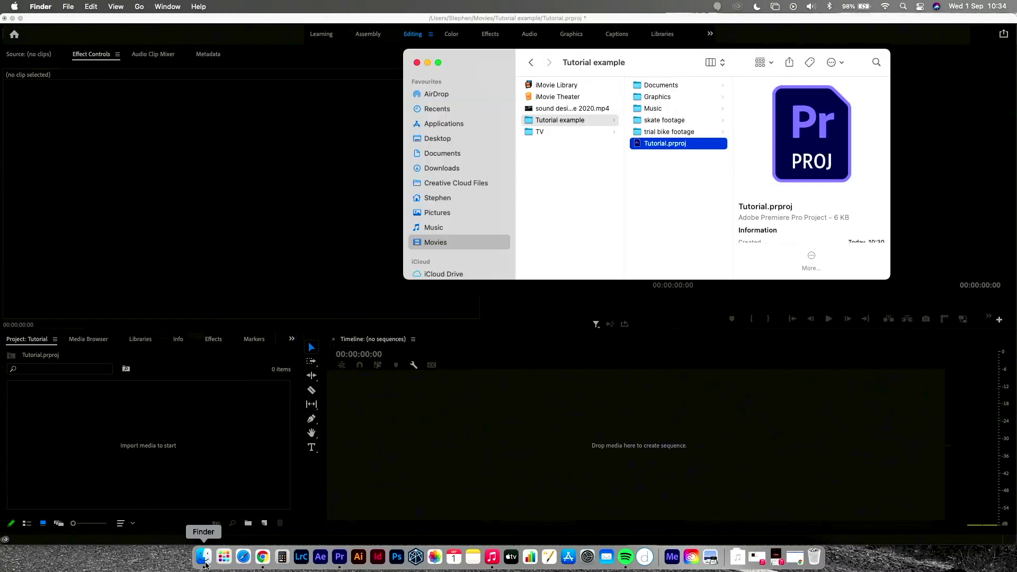
click(447, 227)
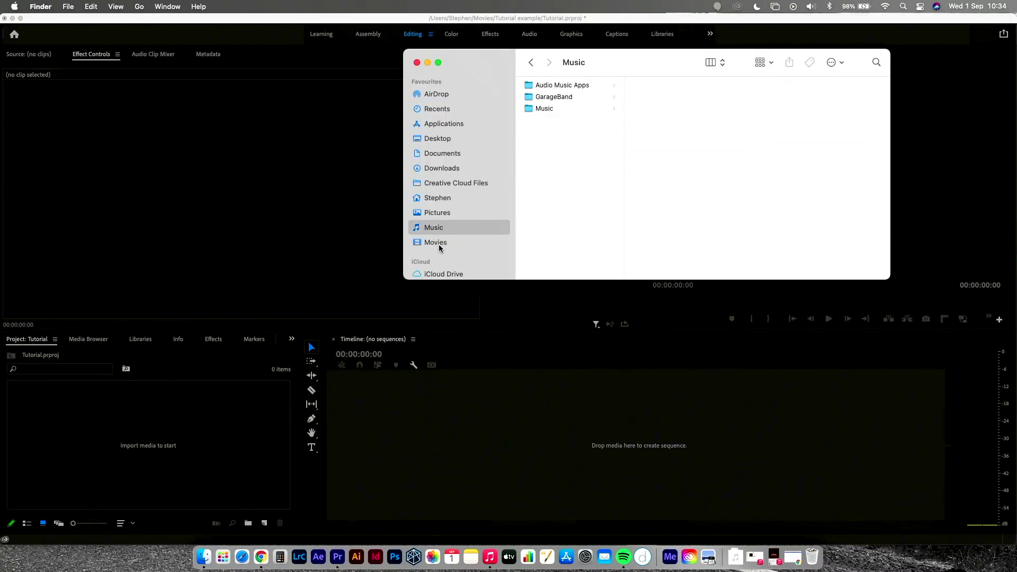
click(444, 243)
click(570, 121)
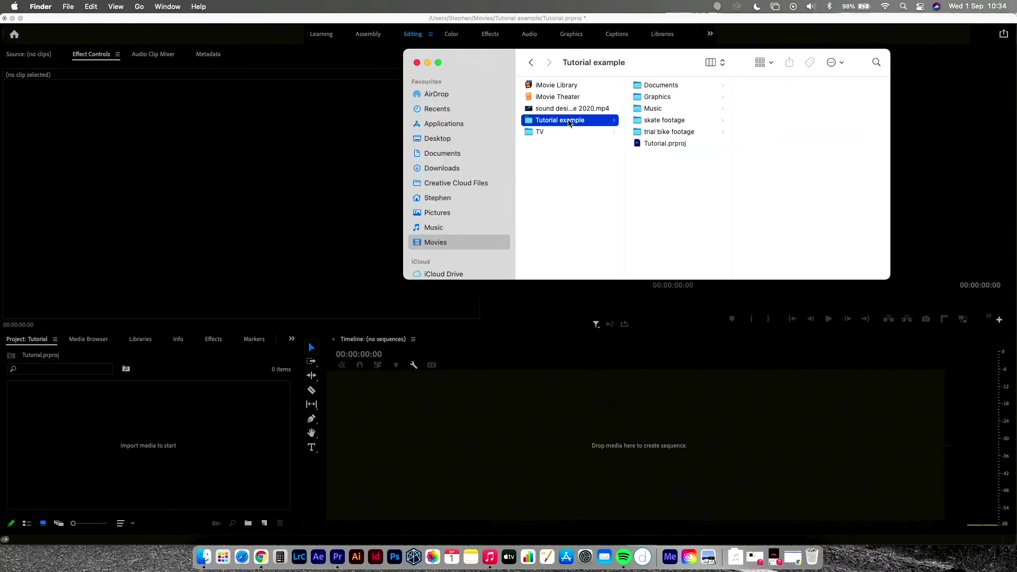
click(660, 132)
shift+click(665, 121)
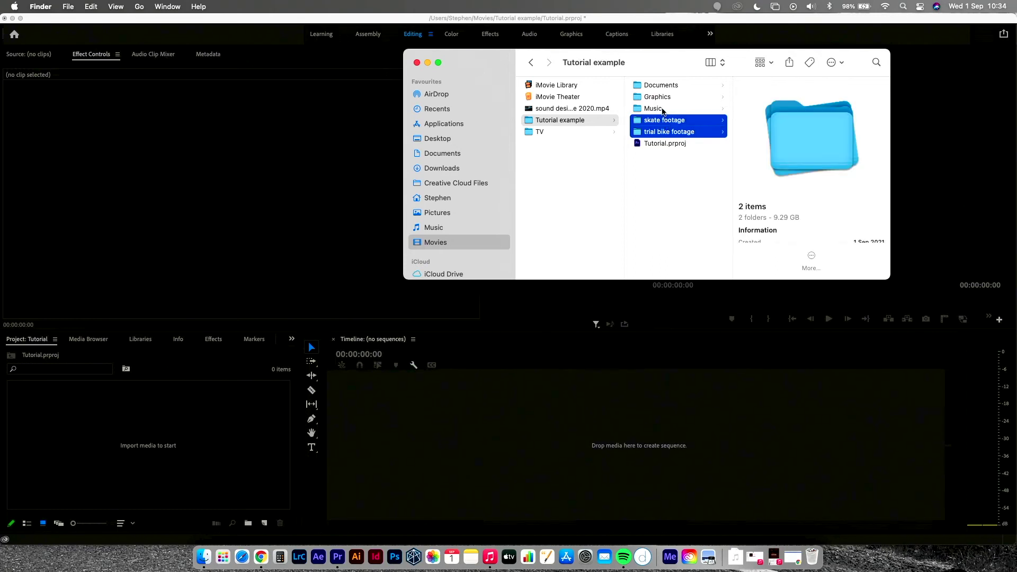
shift+click(660, 109)
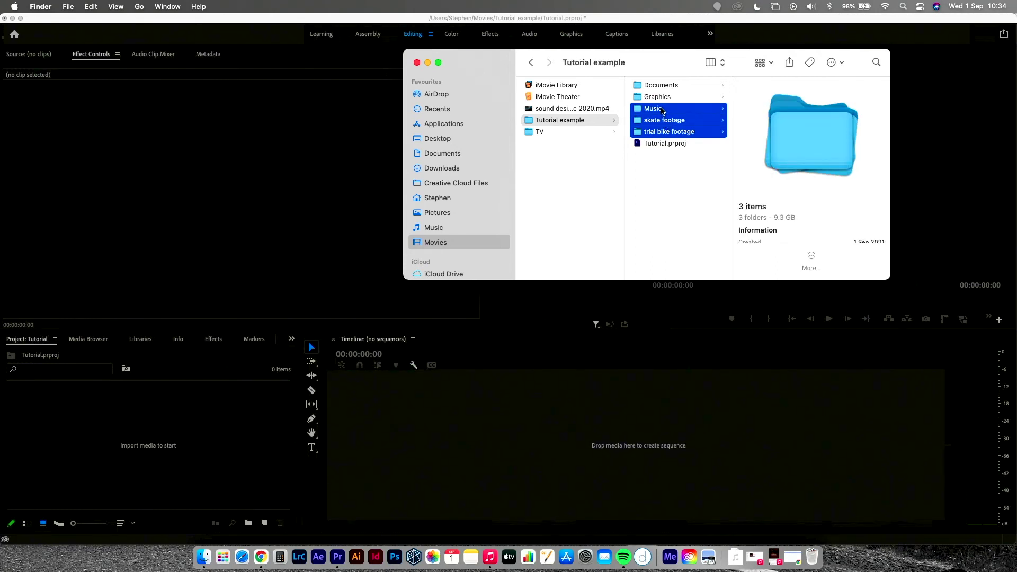
drag(661, 110, 154, 424)
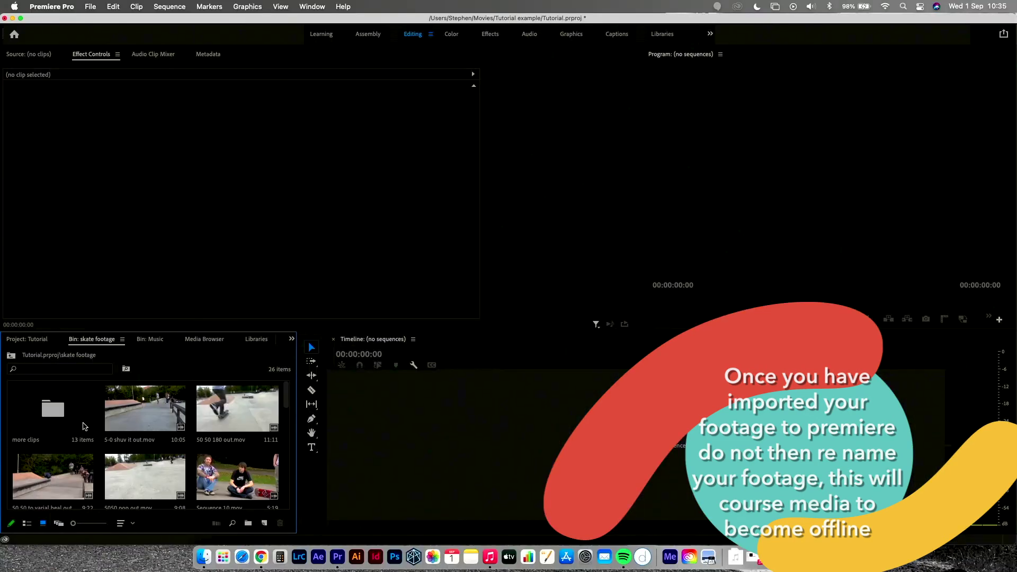
Assign the Mango label colour to every clip in the skate footage bin, from 5-0 shuv it out.mov through varial heal flip.mov.
click(136, 405)
scroll(180, 464, down, 5)
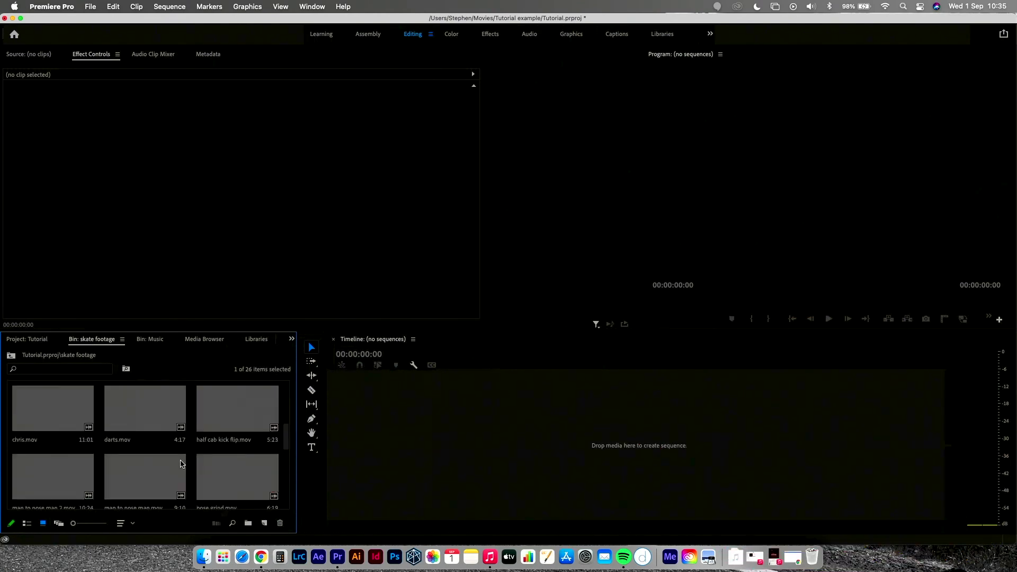
scroll(181, 463, down, 5)
shift+click(152, 471)
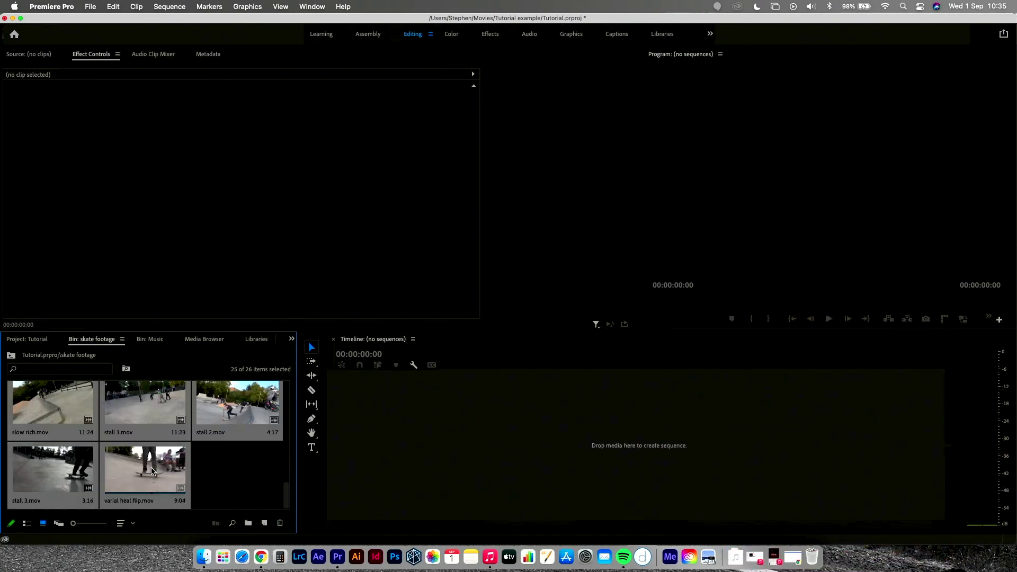
scroll(201, 469, up, 10)
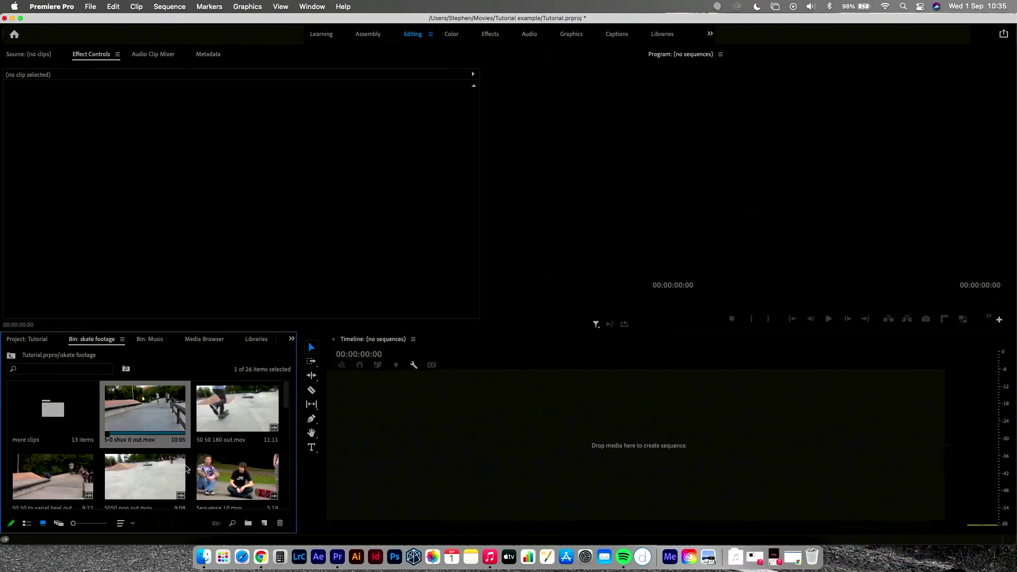
scroll(162, 413, down, 10)
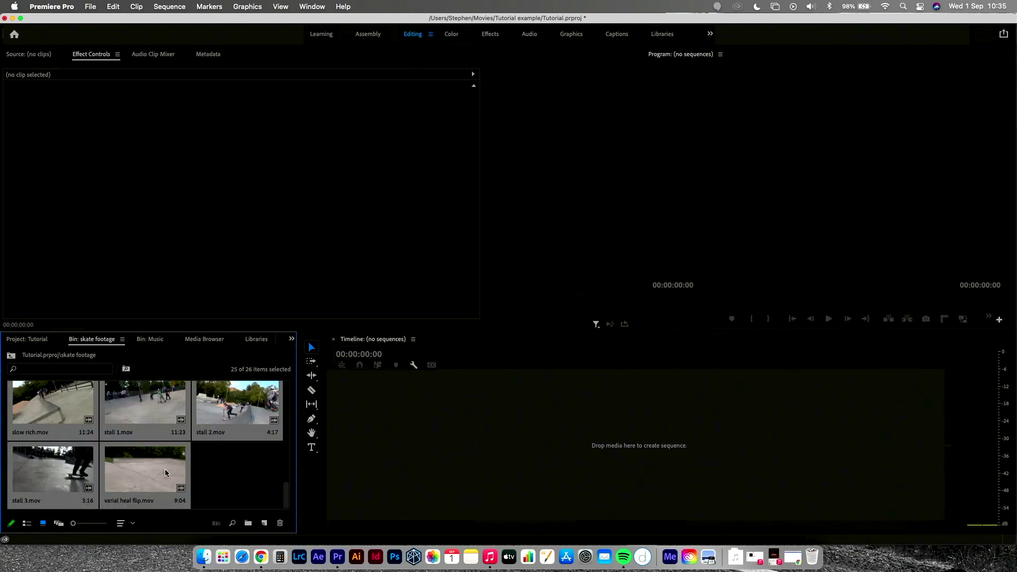
right_click(166, 473)
mouse_move(219, 467)
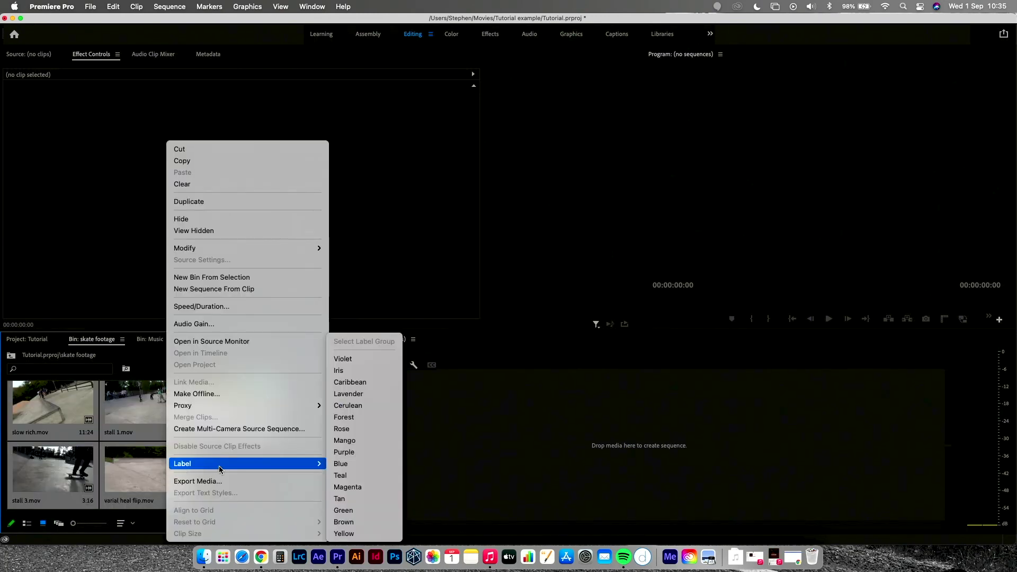
click(344, 440)
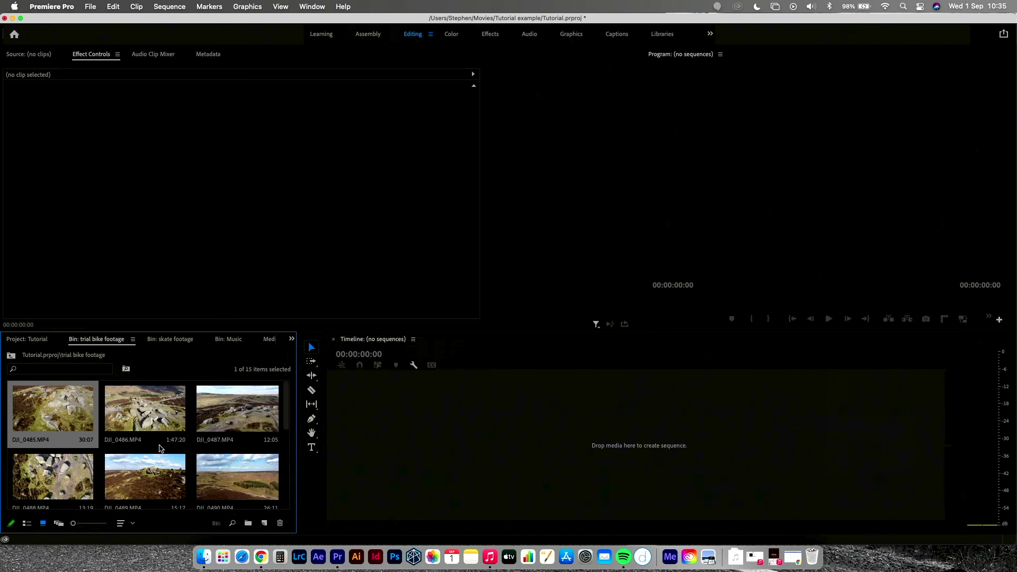
Assign the Green label colour to all clips in the trial bike footage bin and return to the project's top level.
scroll(169, 448, down, 5)
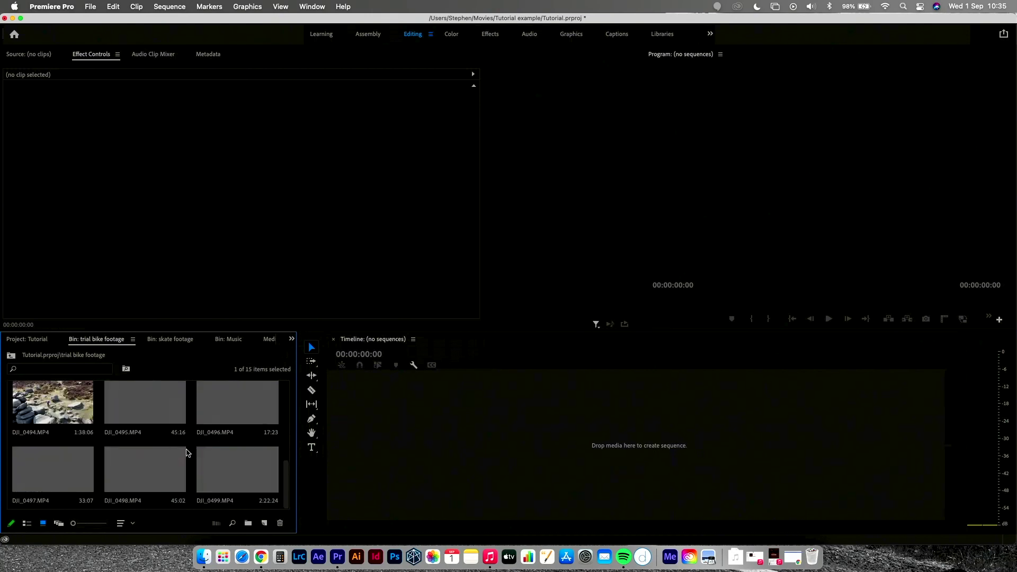
right_click(237, 473)
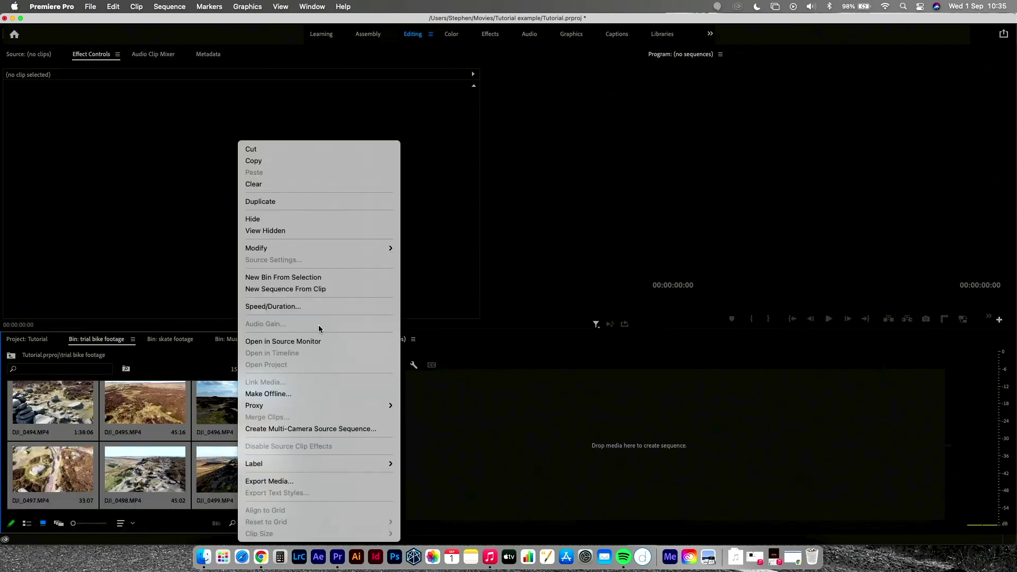
mouse_move(338, 464)
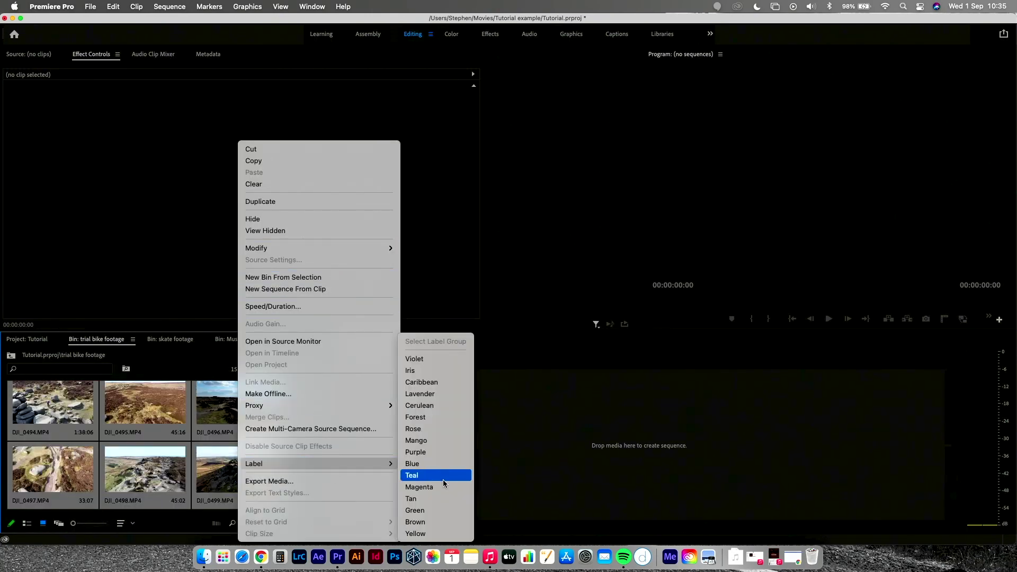
click(436, 510)
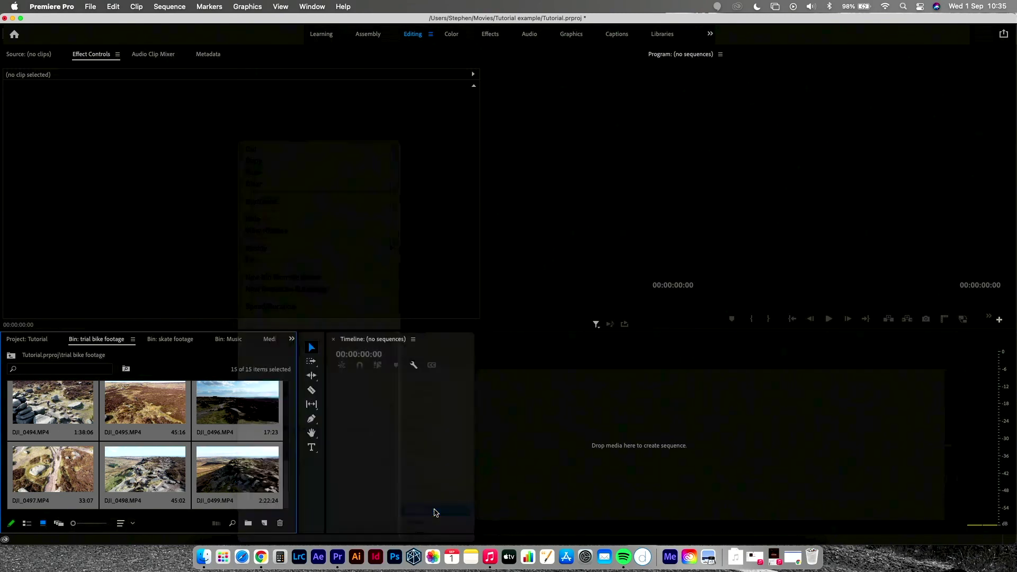
click(31, 339)
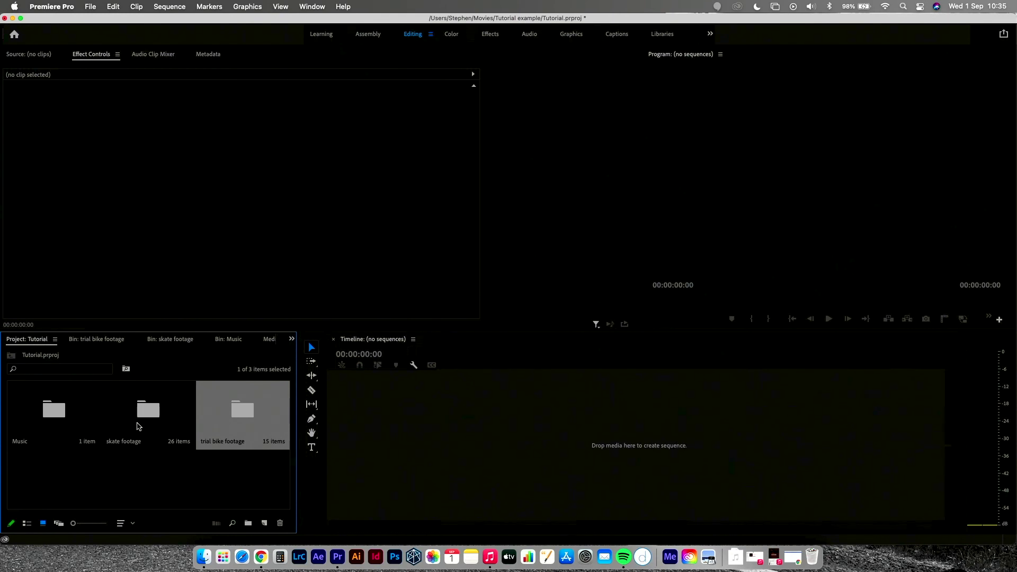
click(235, 470)
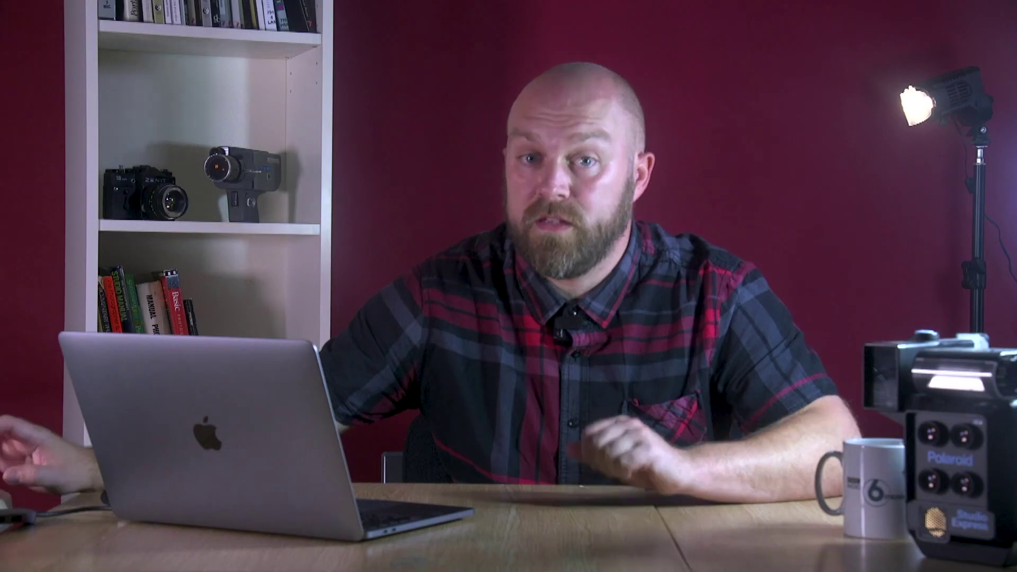